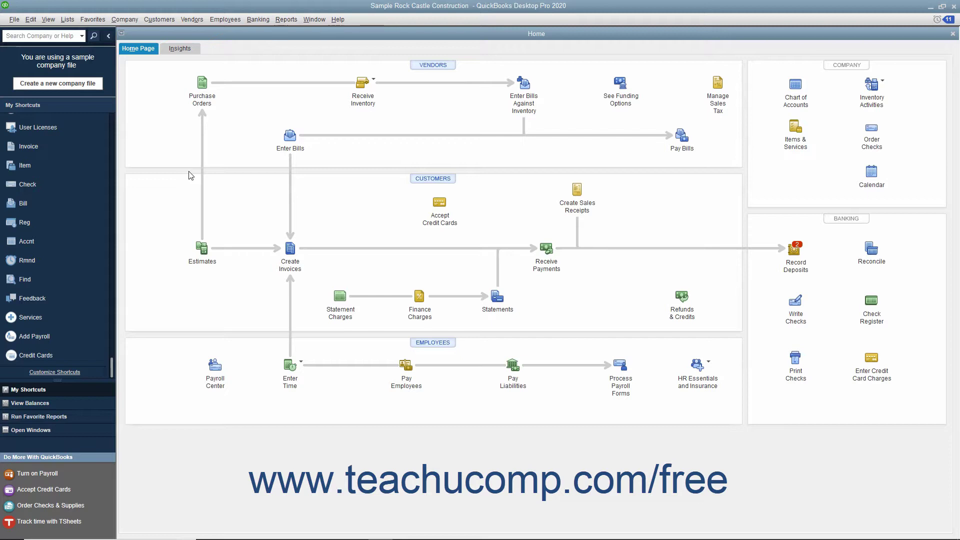
Step: Open the Chart of Accounts from the Lists menu to show the sample company's accounts
{"action": "left_click", "coordinate": [68, 19]}
{"action": "left_click", "coordinate": [77, 33]}
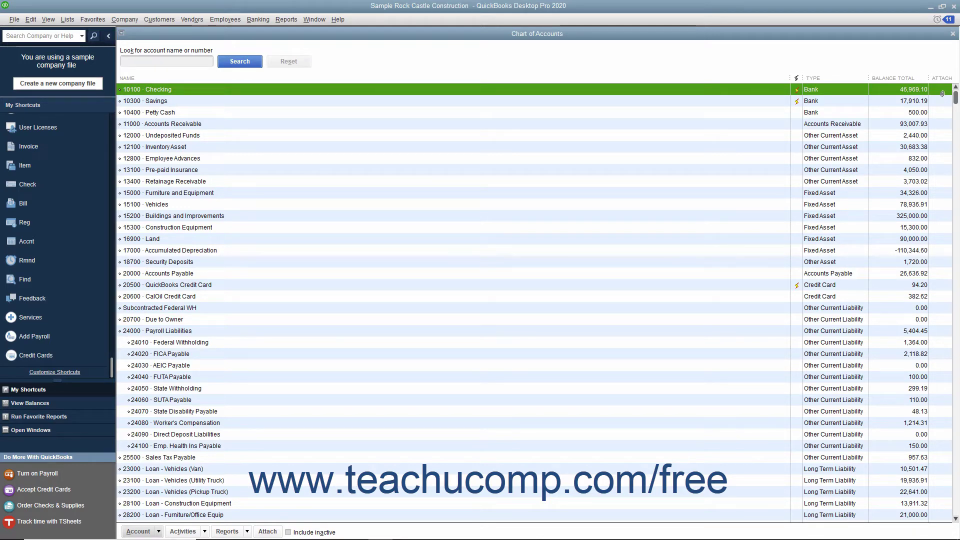
{"action": "left_click", "coordinate": [942, 93]}
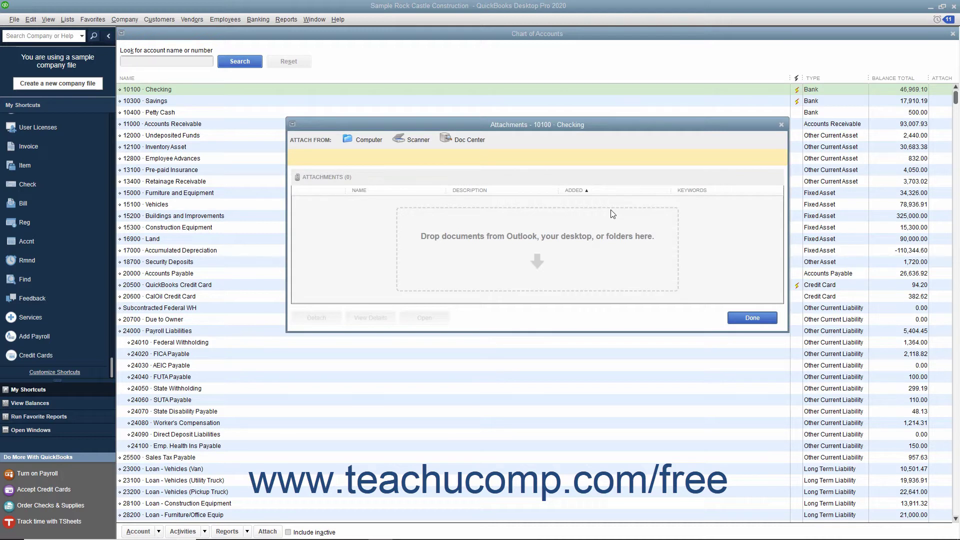
{"action": "left_click", "coordinate": [781, 125]}
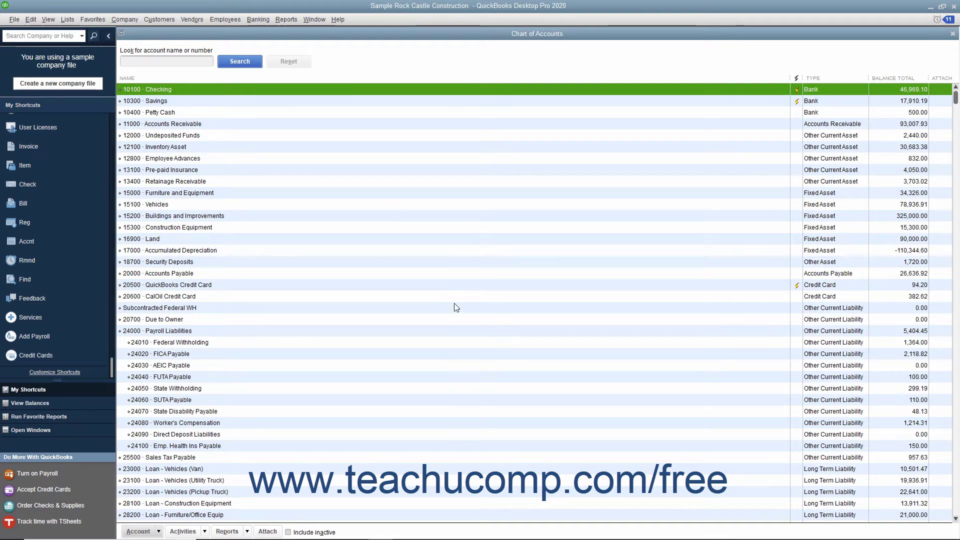
{"action": "scroll", "coordinate": [443, 340], "scroll_direction": "down", "scroll_amount": 6}
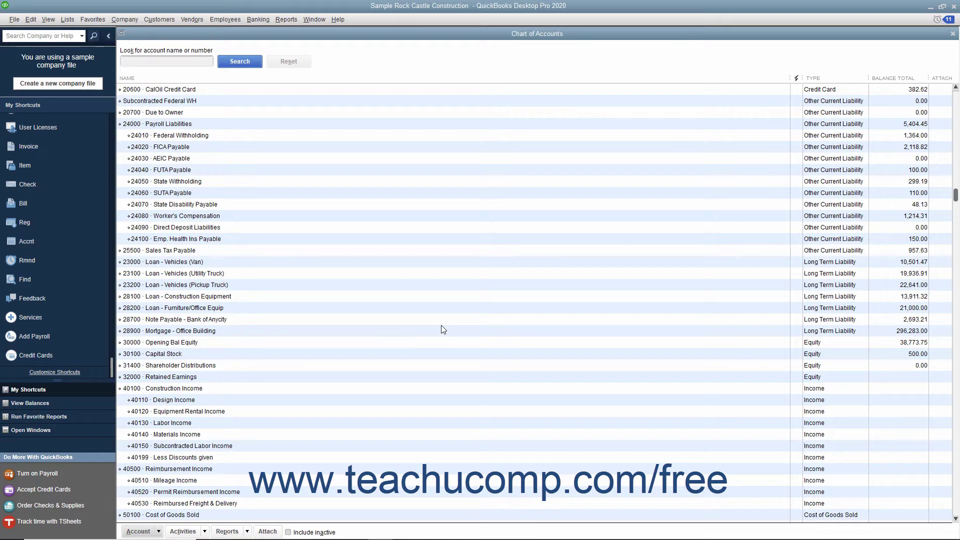
{"action": "scroll", "coordinate": [443, 329], "scroll_direction": "down", "scroll_amount": 4}
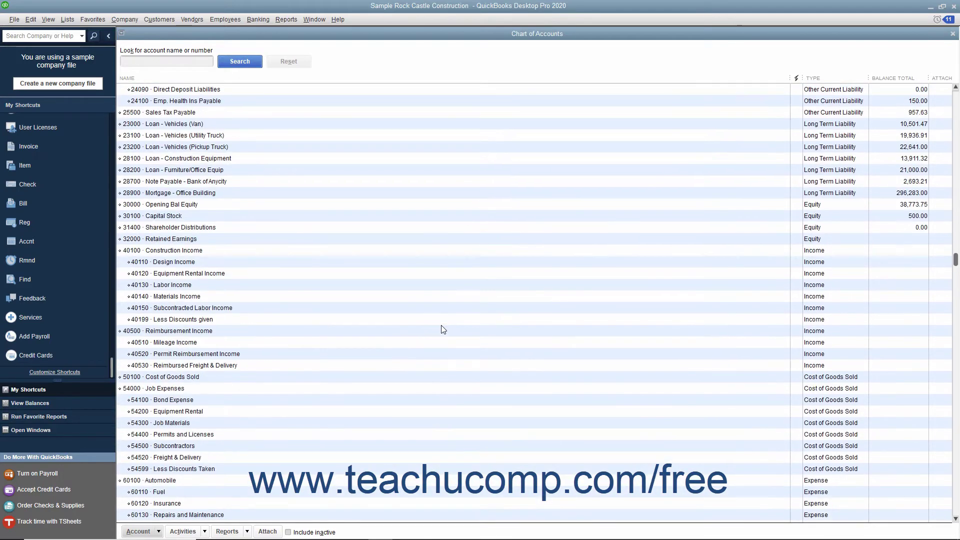
{"action": "scroll", "coordinate": [443, 330], "scroll_direction": "down", "scroll_amount": 5}
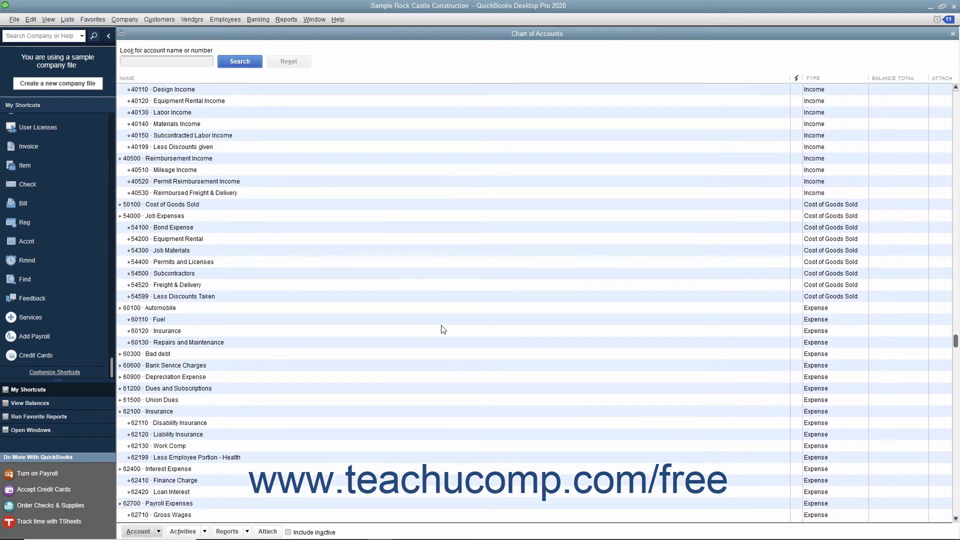
{"action": "scroll", "coordinate": [443, 330], "scroll_direction": "down", "scroll_amount": 3}
{"action": "scroll", "coordinate": [443, 330], "scroll_direction": "down", "scroll_amount": 5}
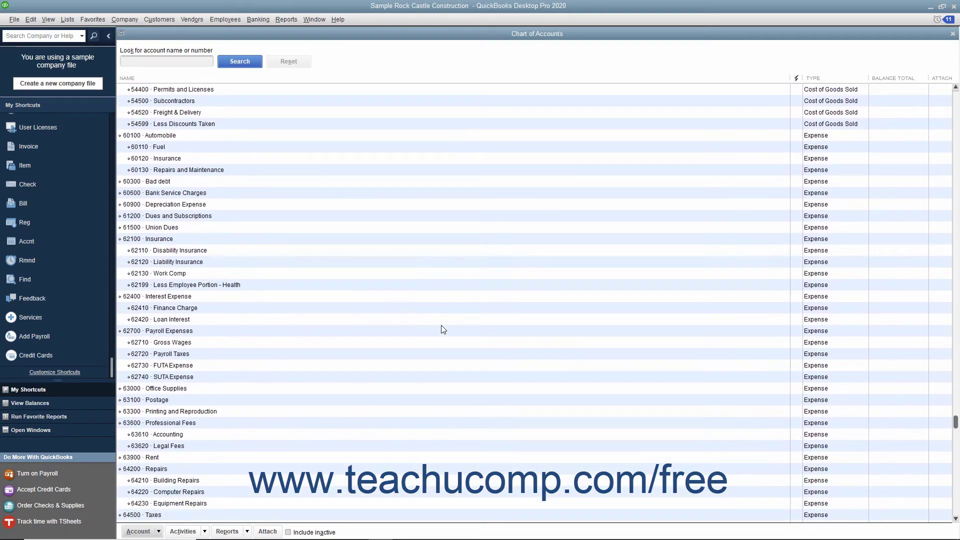
{"action": "scroll", "coordinate": [443, 330], "scroll_direction": "down", "scroll_amount": 3}
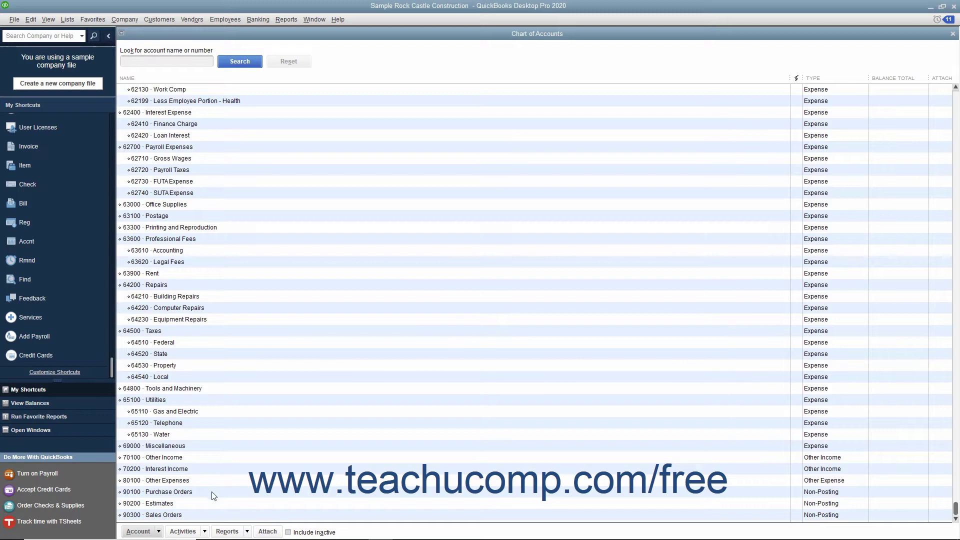
{"action": "left_click", "coordinate": [196, 494]}
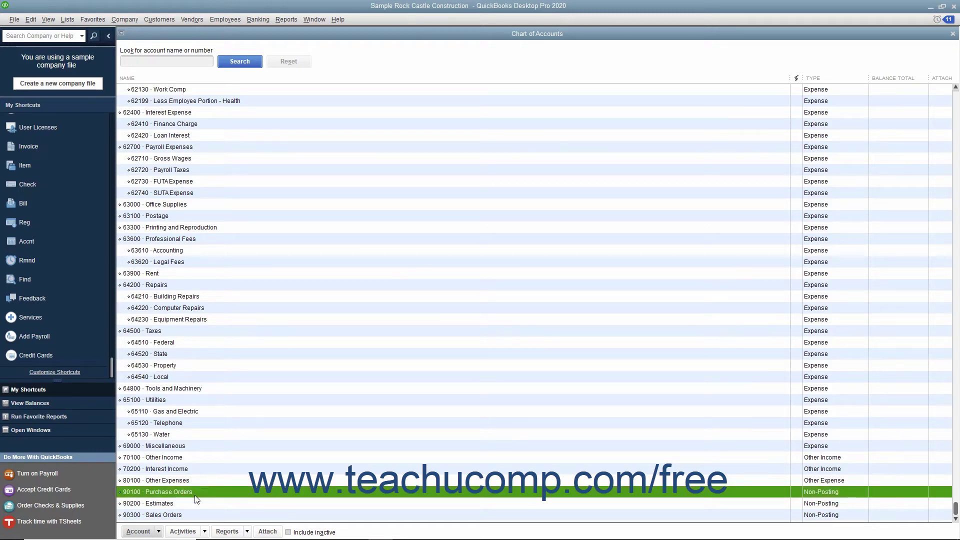
{"action": "scroll", "coordinate": [370, 334], "scroll_direction": "up", "scroll_amount": 8}
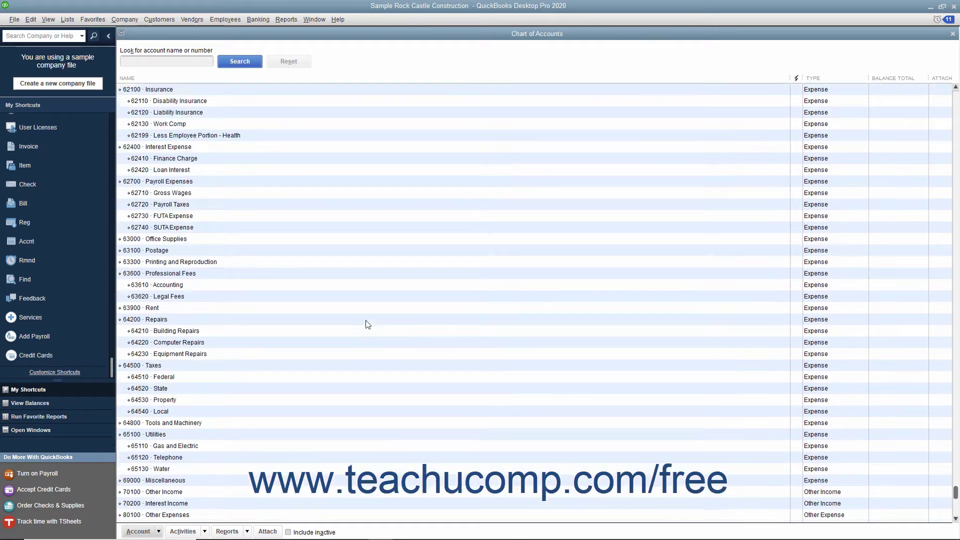
{"action": "scroll", "coordinate": [368, 324], "scroll_direction": "up", "scroll_amount": 18}
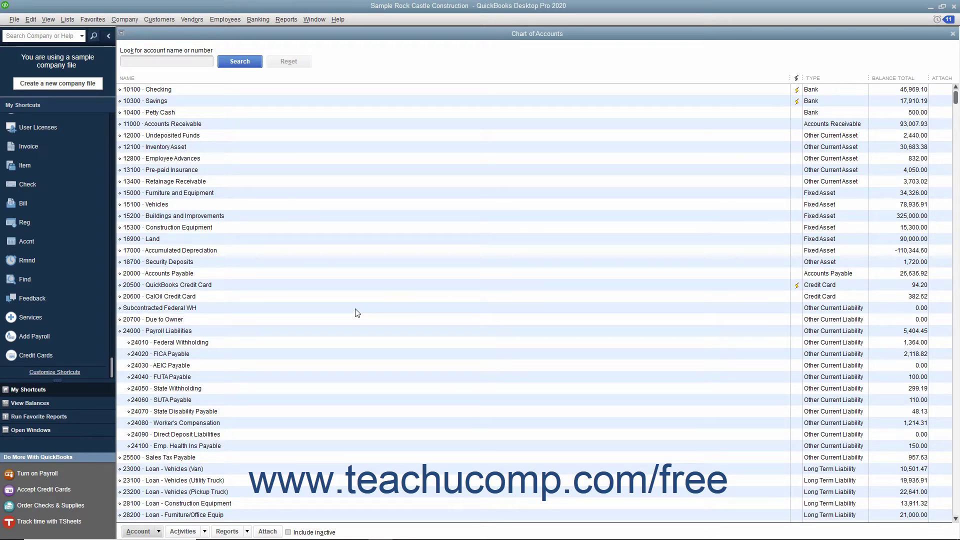
{"action": "scroll", "coordinate": [357, 312], "scroll_direction": "down", "scroll_amount": 1}
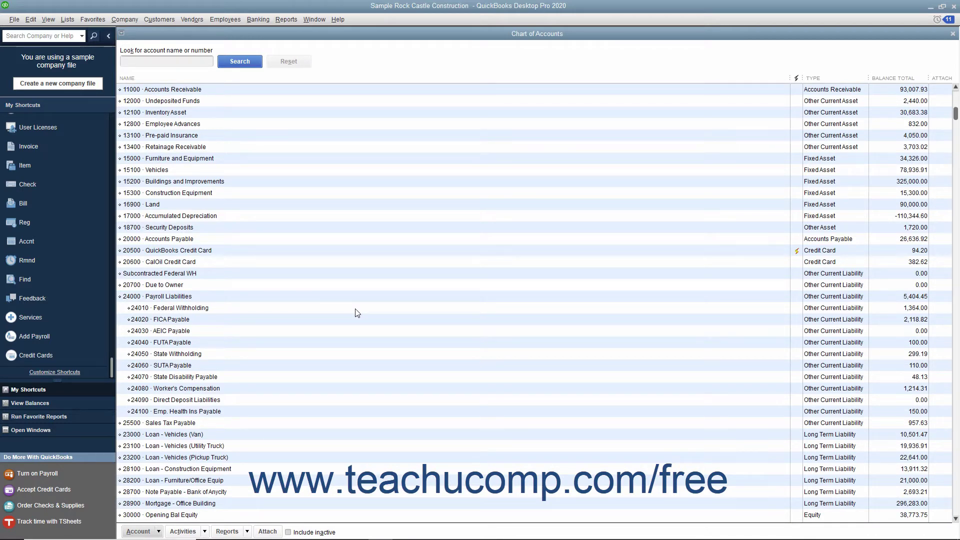
{"action": "scroll", "coordinate": [357, 313], "scroll_direction": "down", "scroll_amount": 7}
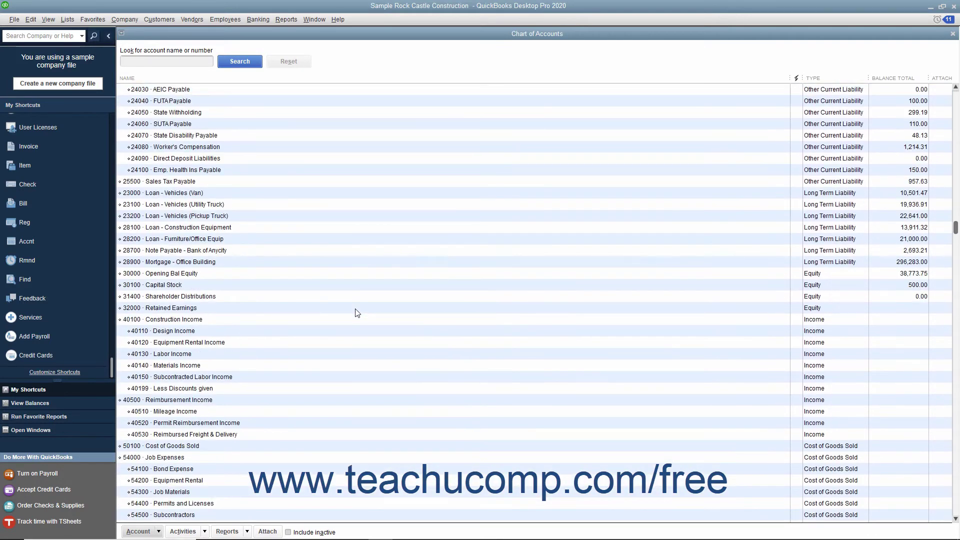
{"action": "scroll", "coordinate": [358, 313], "scroll_direction": "down", "scroll_amount": 3}
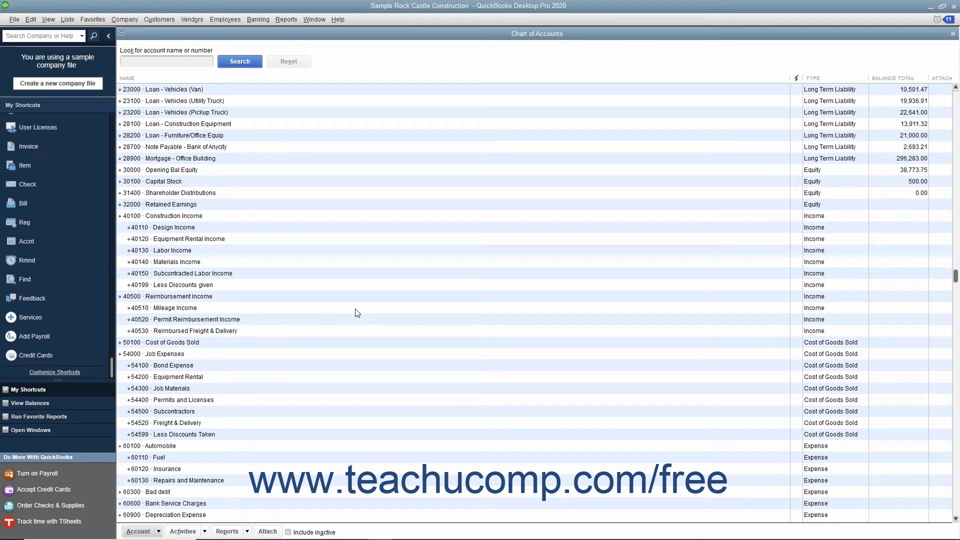
{"action": "scroll", "coordinate": [357, 312], "scroll_direction": "down", "scroll_amount": 3}
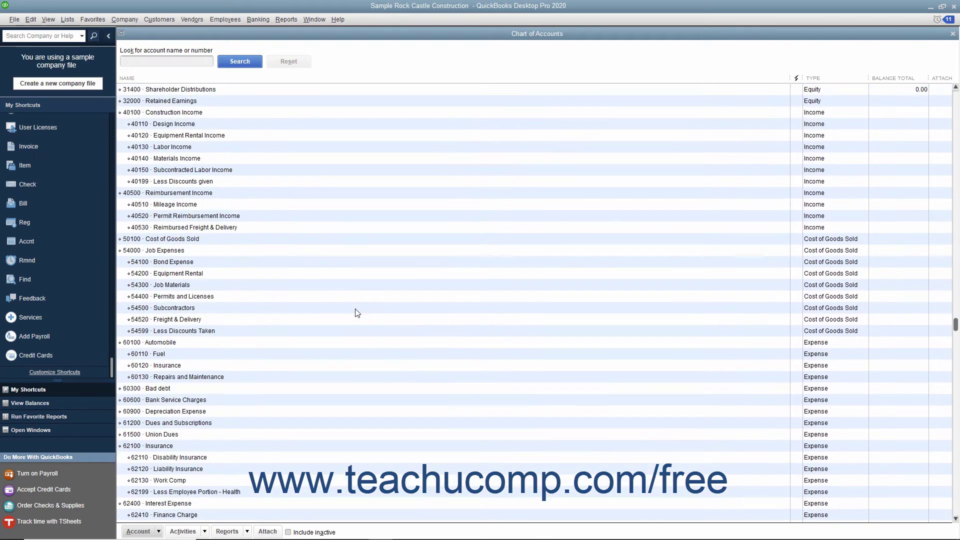
{"action": "scroll", "coordinate": [335, 277], "scroll_direction": "up", "scroll_amount": 14}
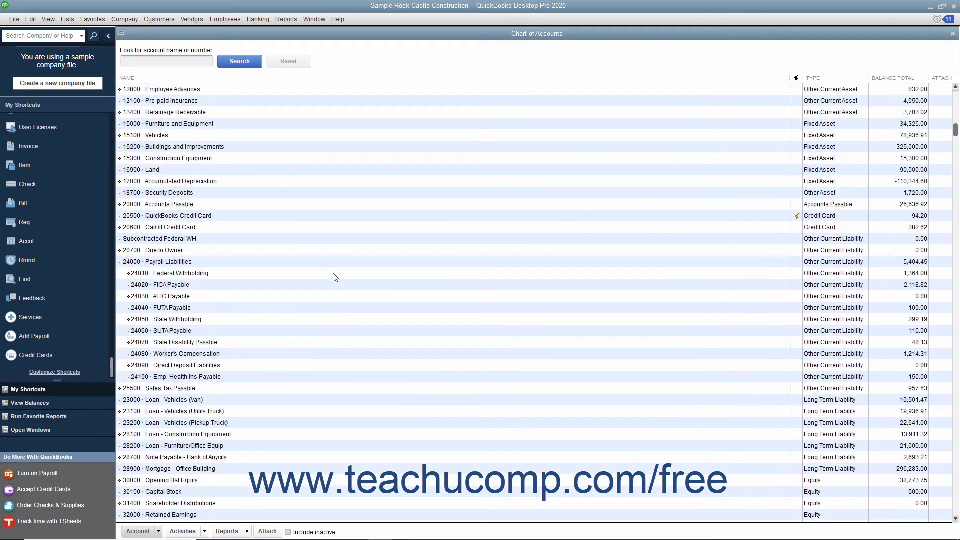
{"action": "scroll", "coordinate": [335, 278], "scroll_direction": "up", "scroll_amount": 1}
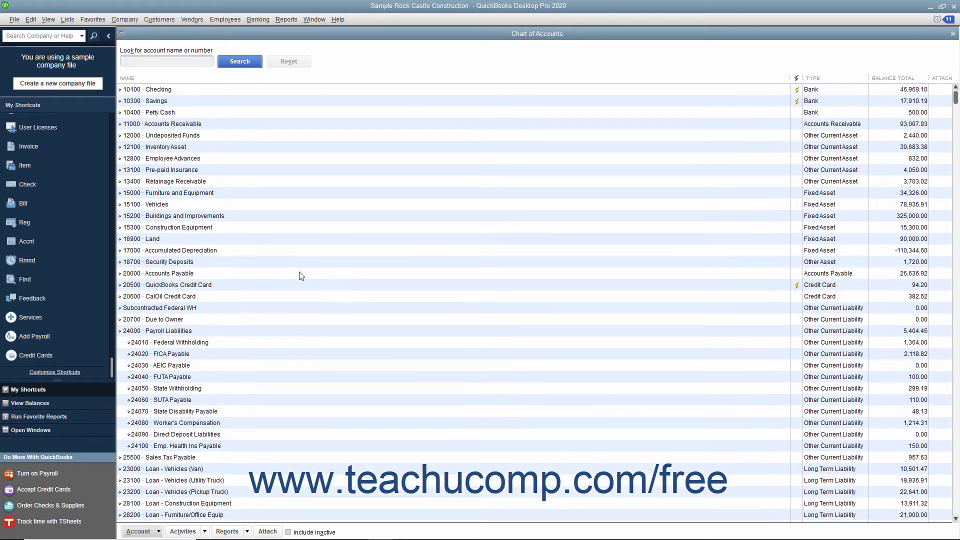
{"action": "double_click", "coordinate": [184, 90]}
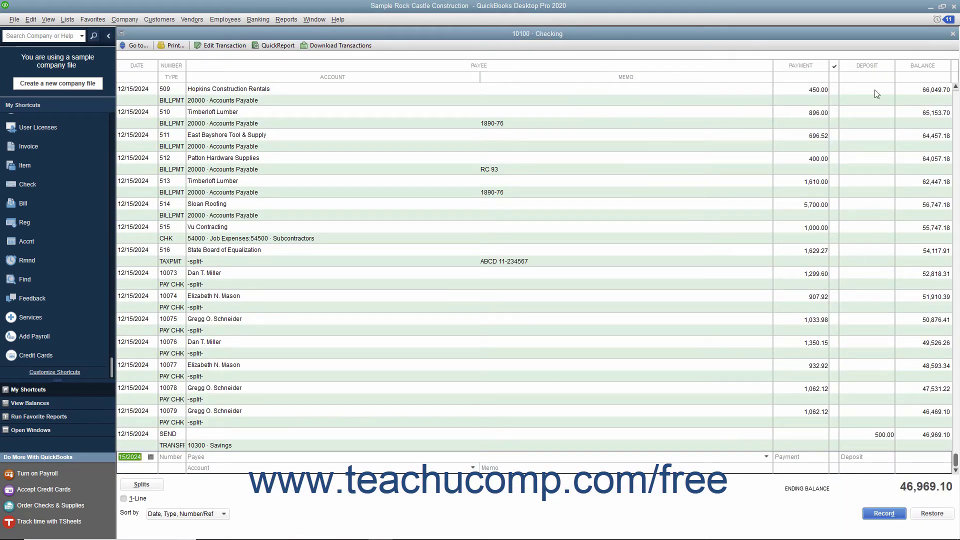
{"action": "left_click", "coordinate": [953, 34]}
{"action": "scroll", "coordinate": [413, 354], "scroll_direction": "down", "scroll_amount": 15}
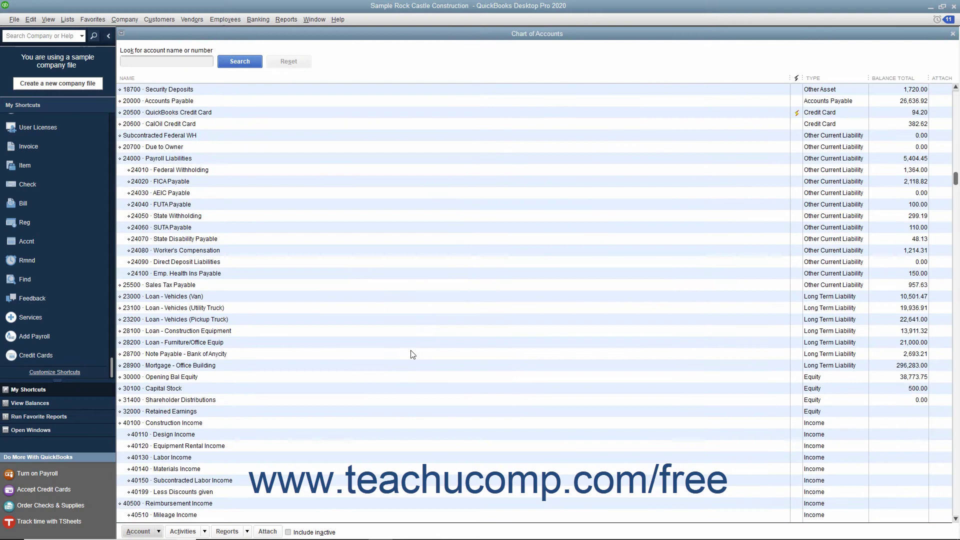
{"action": "scroll", "coordinate": [413, 354], "scroll_direction": "down", "scroll_amount": 1}
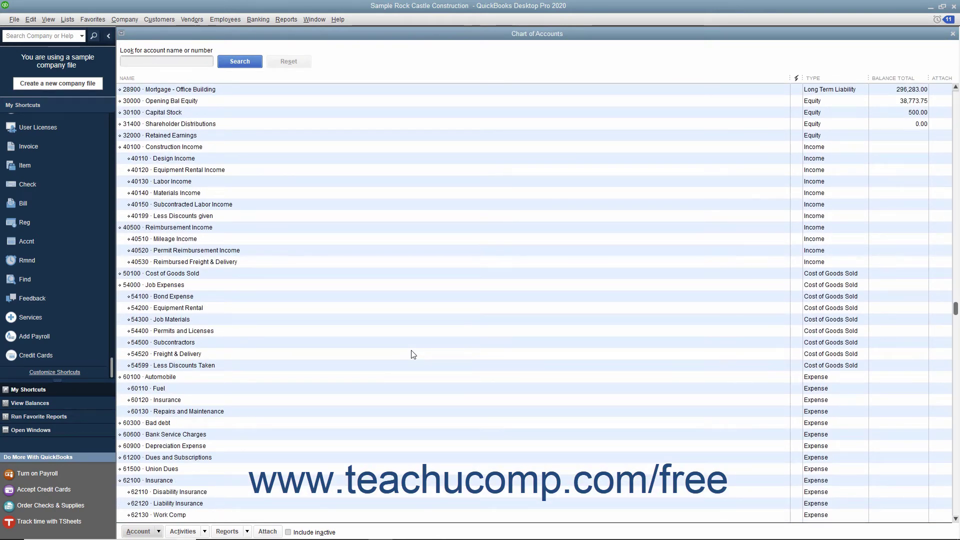
{"action": "double_click", "coordinate": [338, 388]}
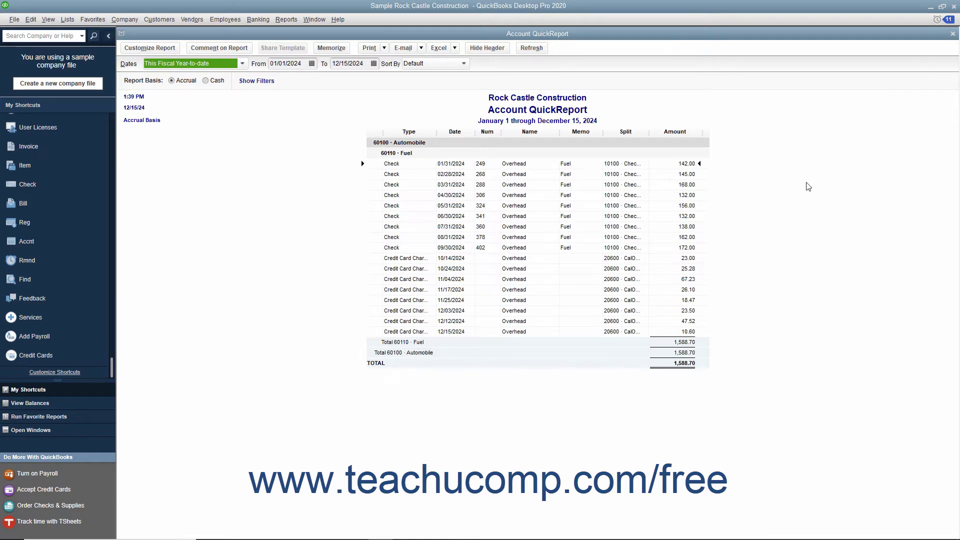
Step: Close the Fuel QuickReport and return to the top of the Chart of Accounts
{"action": "left_click", "coordinate": [953, 34]}
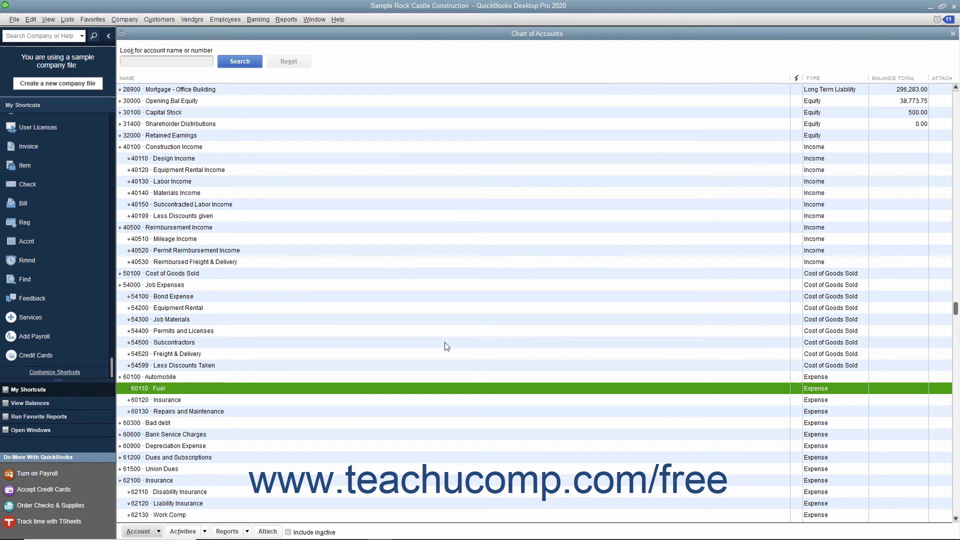
{"action": "scroll", "coordinate": [422, 349], "scroll_direction": "up", "scroll_amount": 7}
{"action": "scroll", "coordinate": [422, 349], "scroll_direction": "up", "scroll_amount": 6}
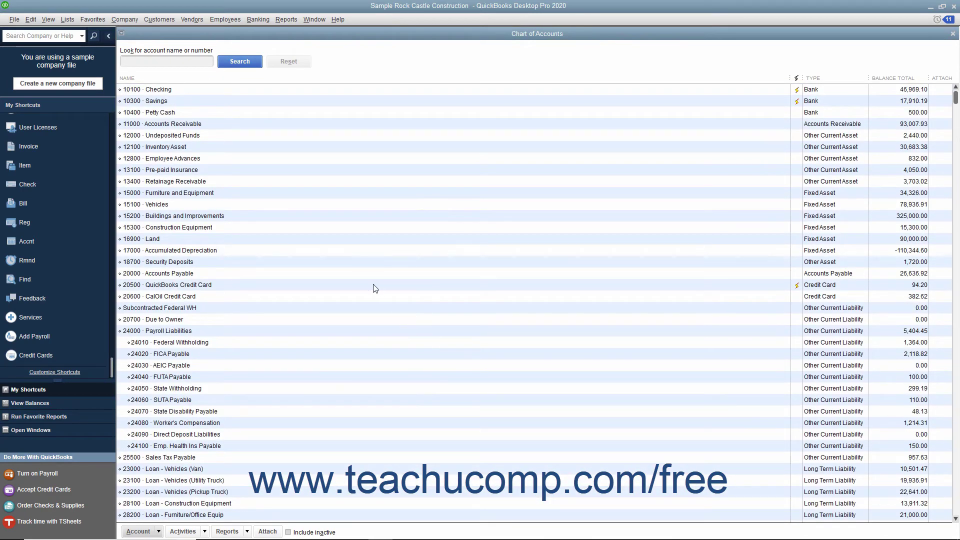
Step: Compare the types of 10100 Checking and Accounts Receivable, ending back on Checking
{"action": "left_click", "coordinate": [256, 91]}
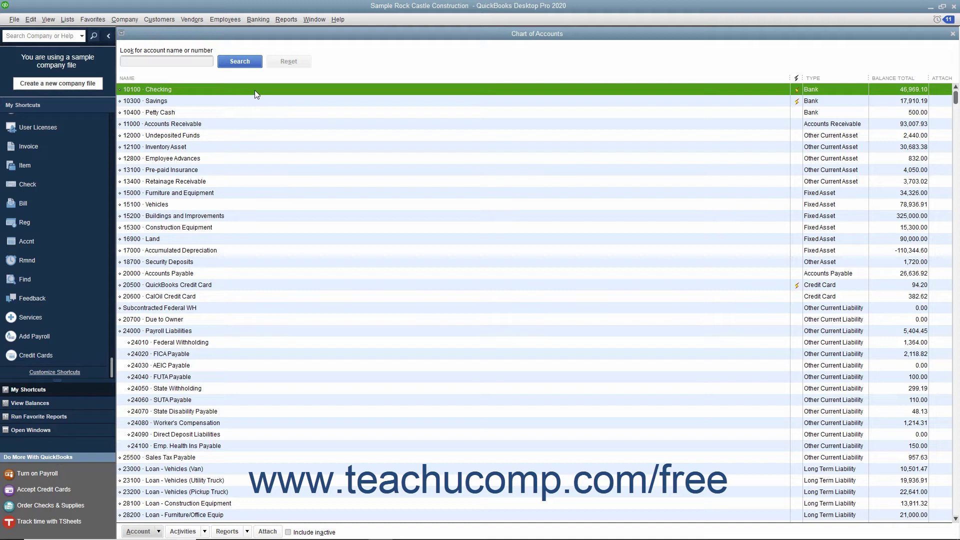
{"action": "left_click", "coordinate": [244, 124]}
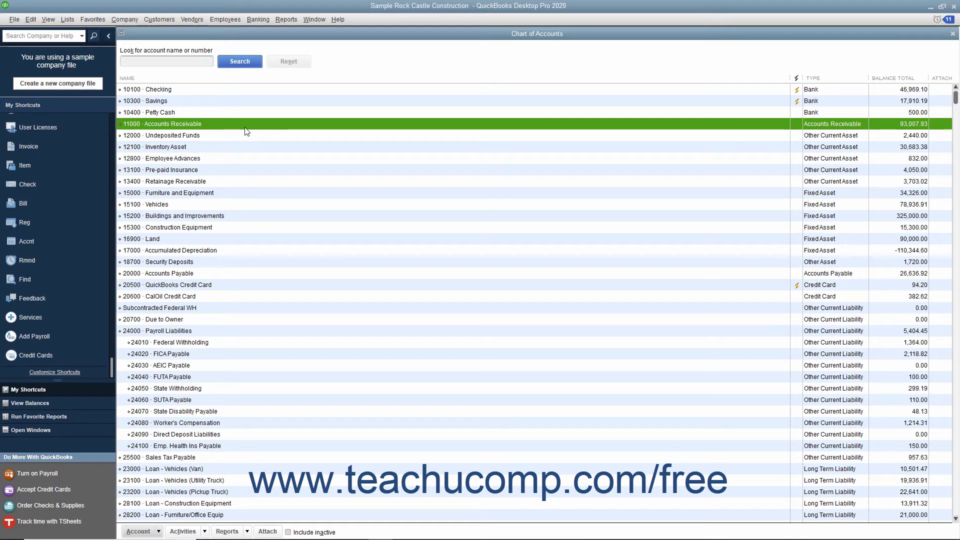
{"action": "left_click", "coordinate": [816, 91]}
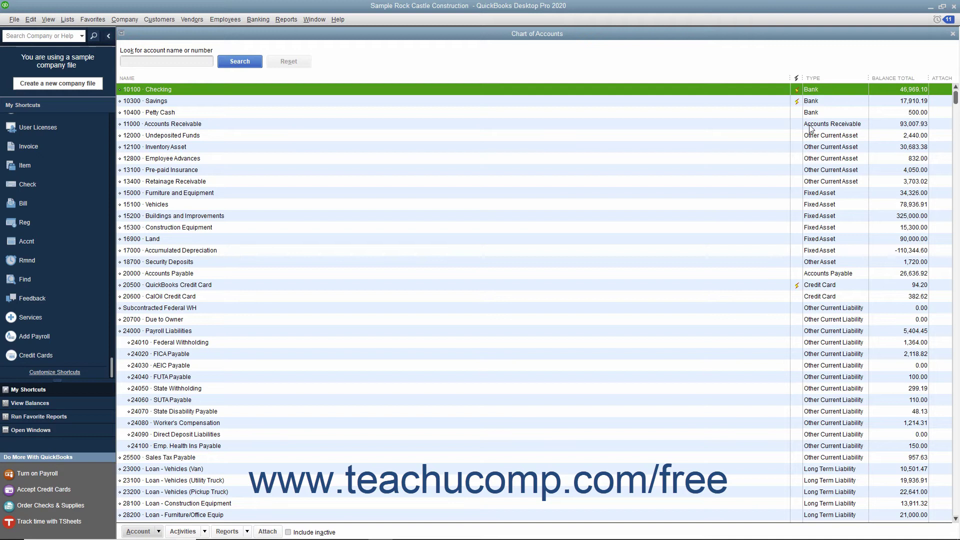
Step: Check the types of Subcontracted Federal WH, Accounts Payable, QuickBooks Credit Card, Mortgage, Opening Bal Equity, Retained Earnings
{"action": "left_click", "coordinate": [685, 312]}
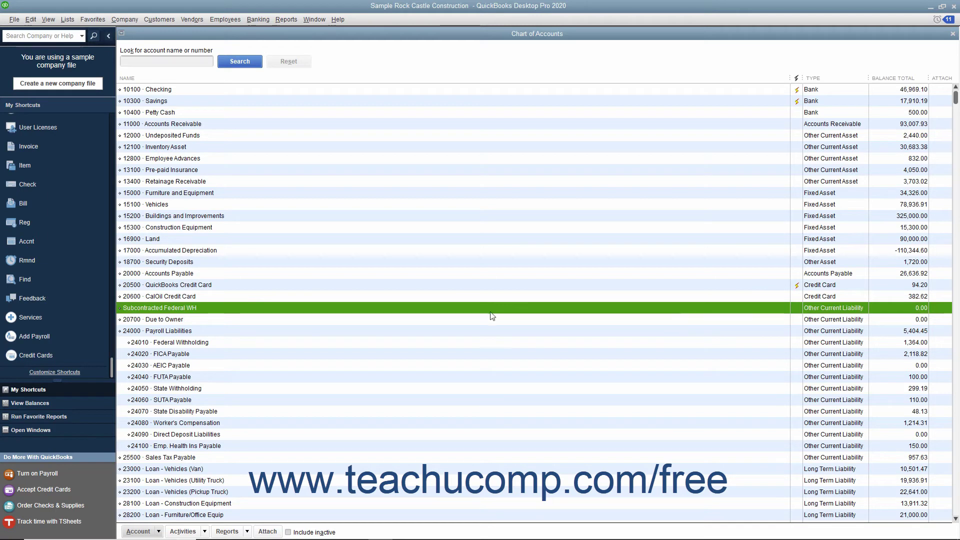
{"action": "left_click", "coordinate": [232, 273]}
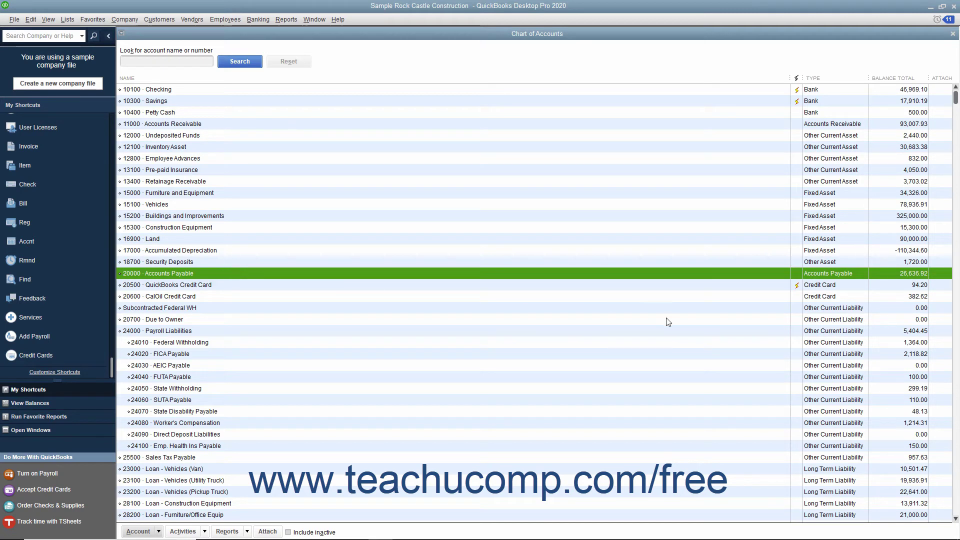
{"action": "left_click", "coordinate": [813, 286]}
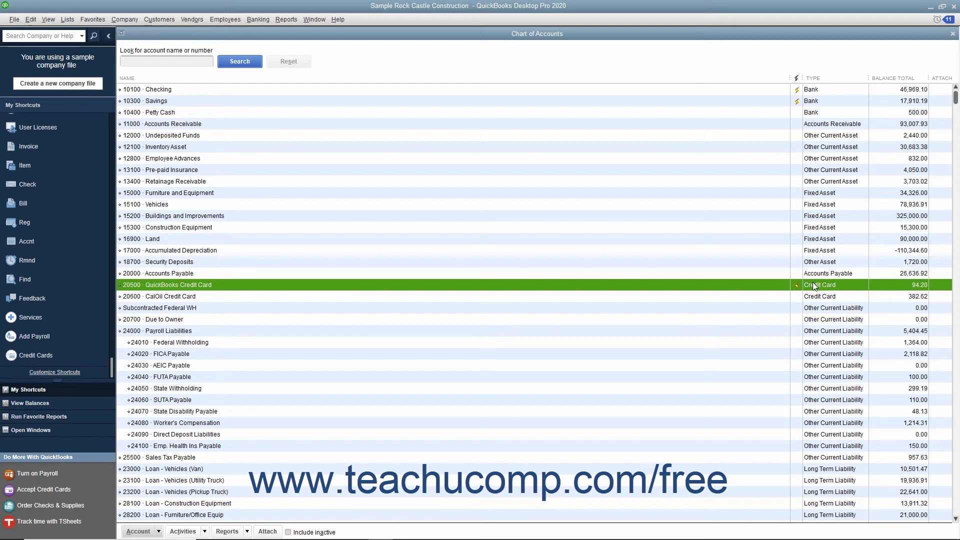
{"action": "scroll", "coordinate": [730, 336], "scroll_direction": "down", "scroll_amount": 3}
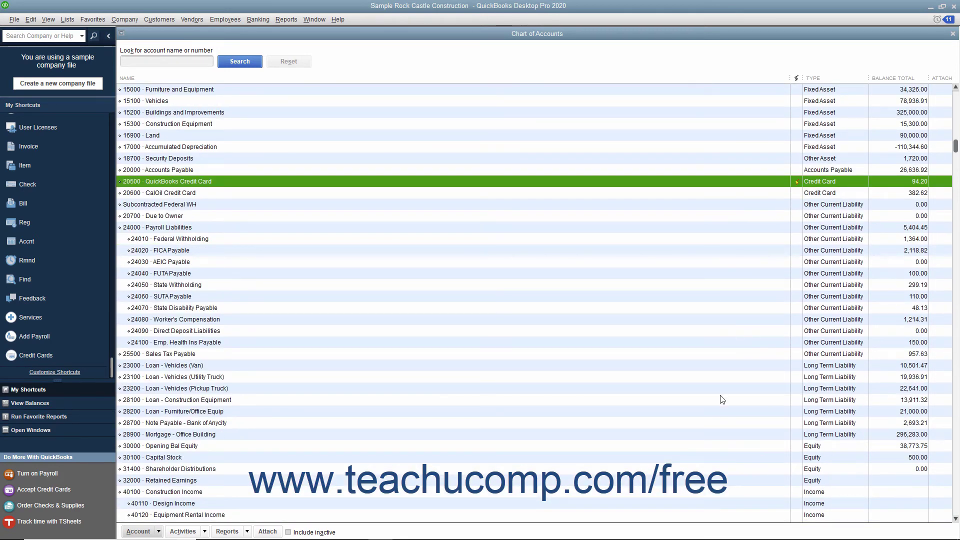
{"action": "left_click", "coordinate": [721, 435]}
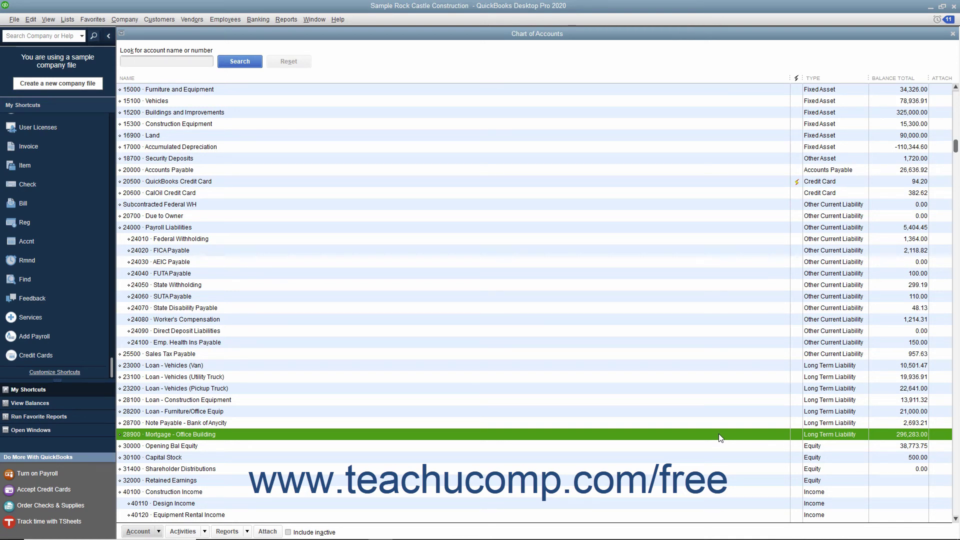
{"action": "left_click", "coordinate": [699, 450]}
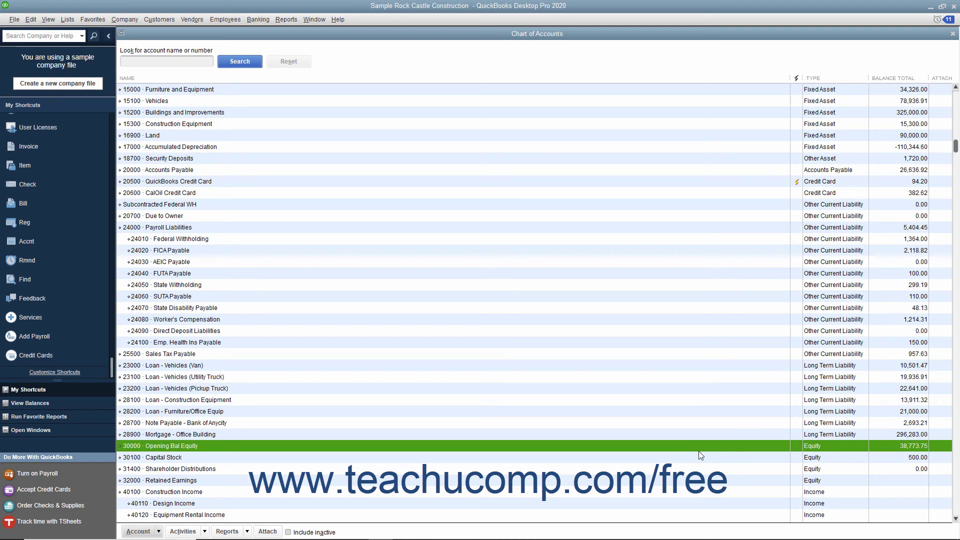
{"action": "left_click", "coordinate": [698, 482]}
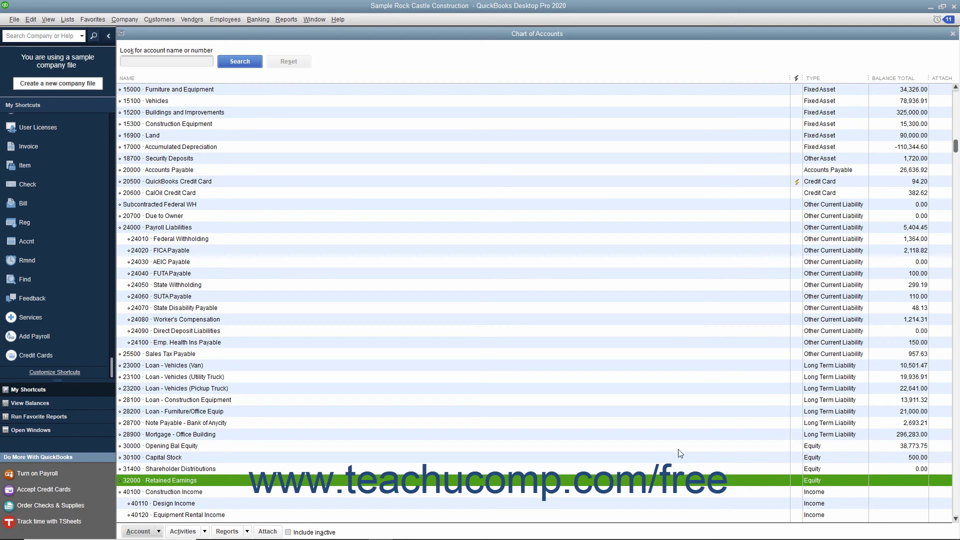
Step: Check the types of 40100 Construction Income, Job Expenses and 60100 Automobile
{"action": "scroll", "coordinate": [678, 451], "scroll_direction": "down", "scroll_amount": 2}
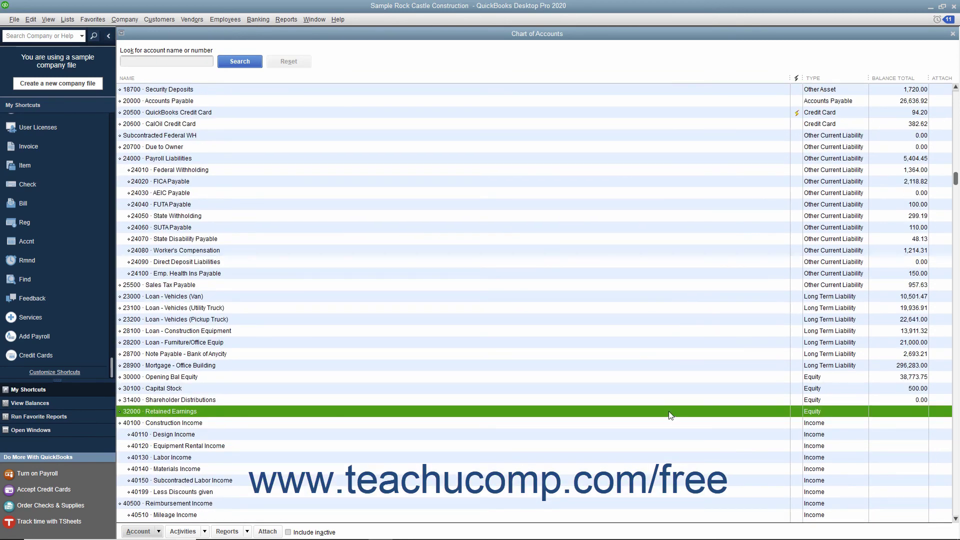
{"action": "scroll", "coordinate": [671, 415], "scroll_direction": "down", "scroll_amount": 6}
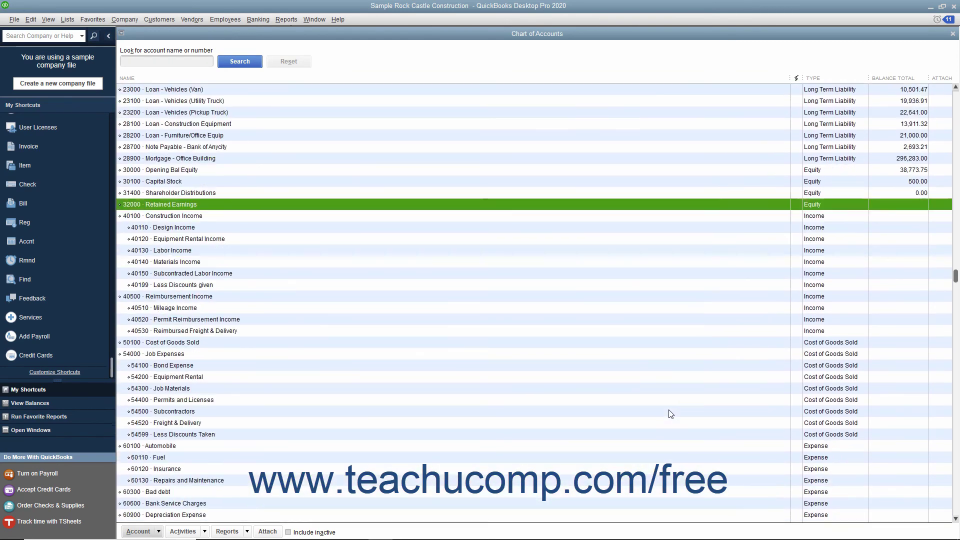
{"action": "scroll", "coordinate": [670, 414], "scroll_direction": "down", "scroll_amount": 2}
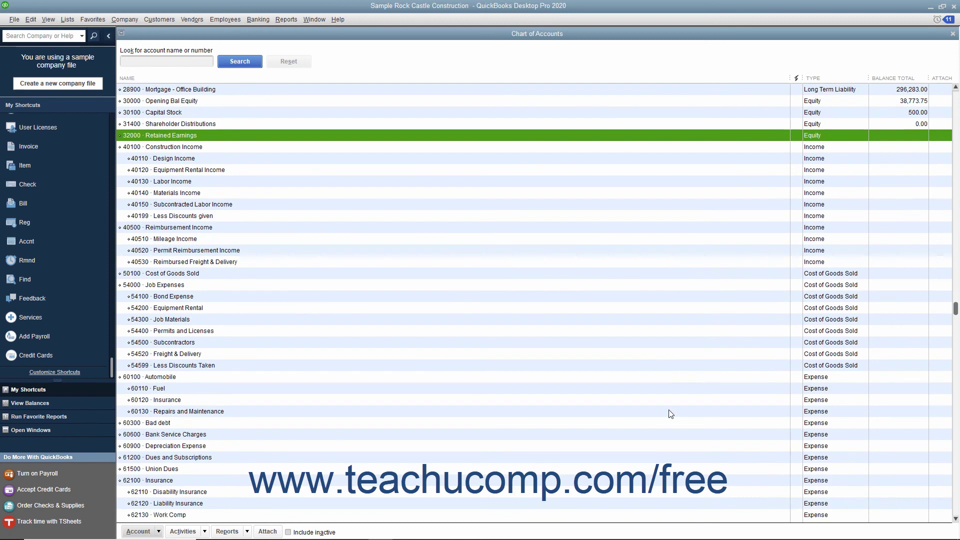
{"action": "left_click", "coordinate": [711, 148]}
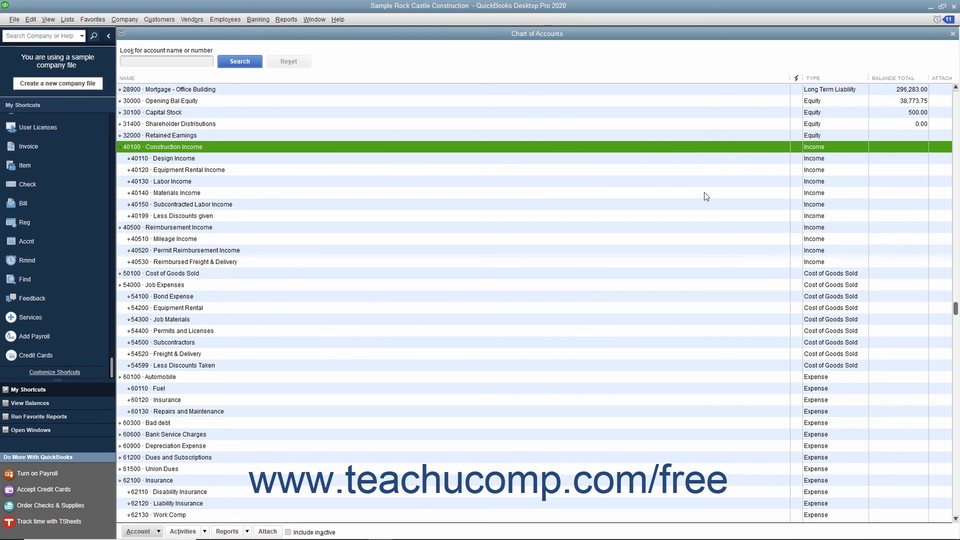
{"action": "left_click", "coordinate": [674, 283]}
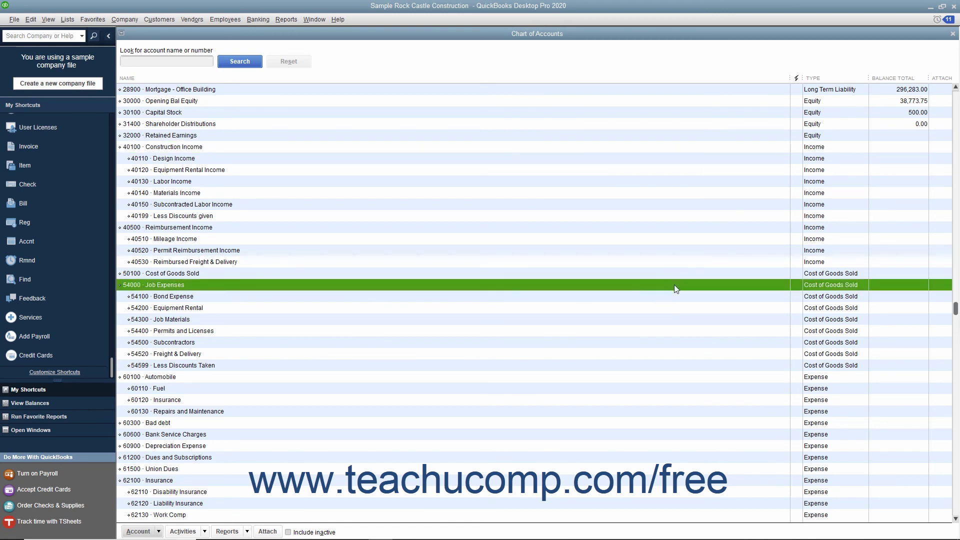
{"action": "left_click", "coordinate": [677, 379]}
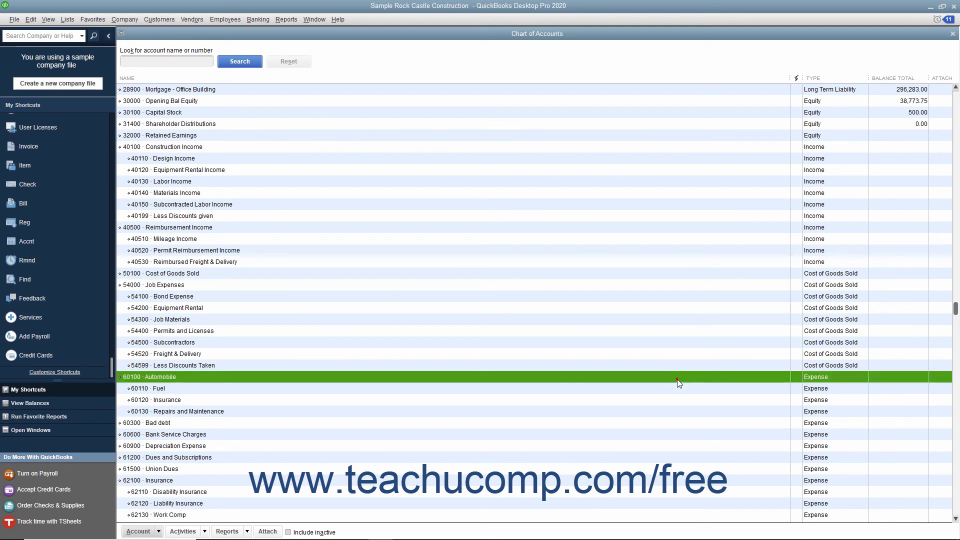